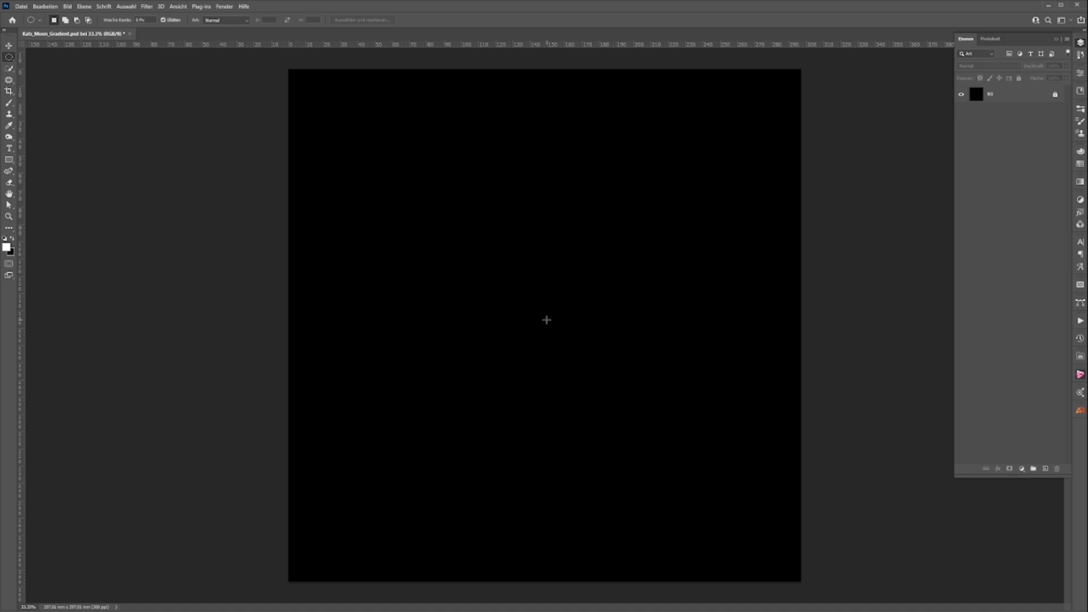
Drag a circular marquee from the canvas centre and enlarge it across most of the canvas
left_click_drag(547, 320, 727, 504)
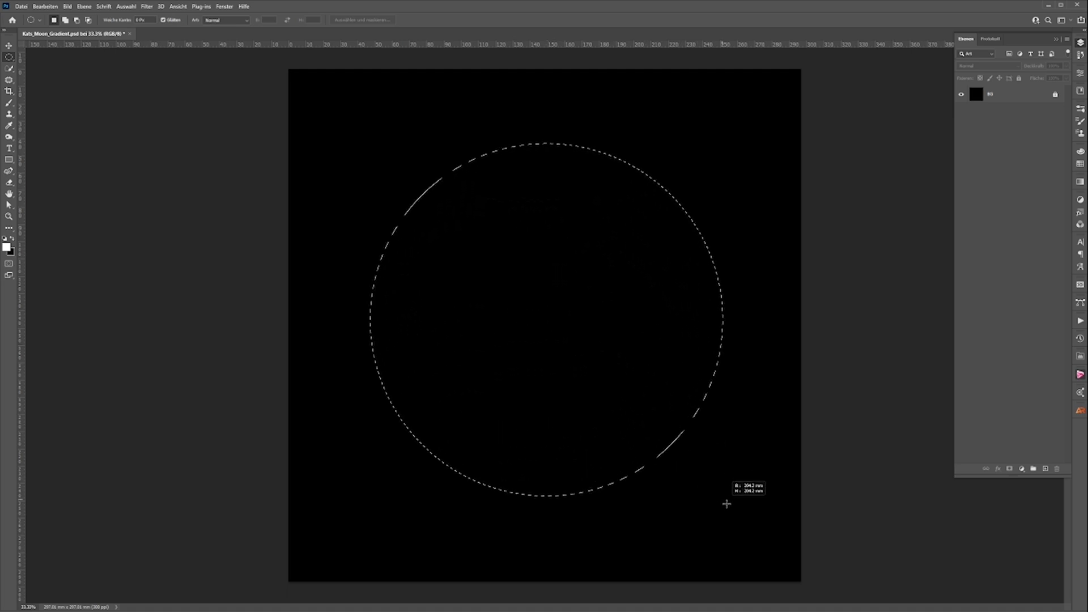
left_click_drag(727, 504, 760, 517)
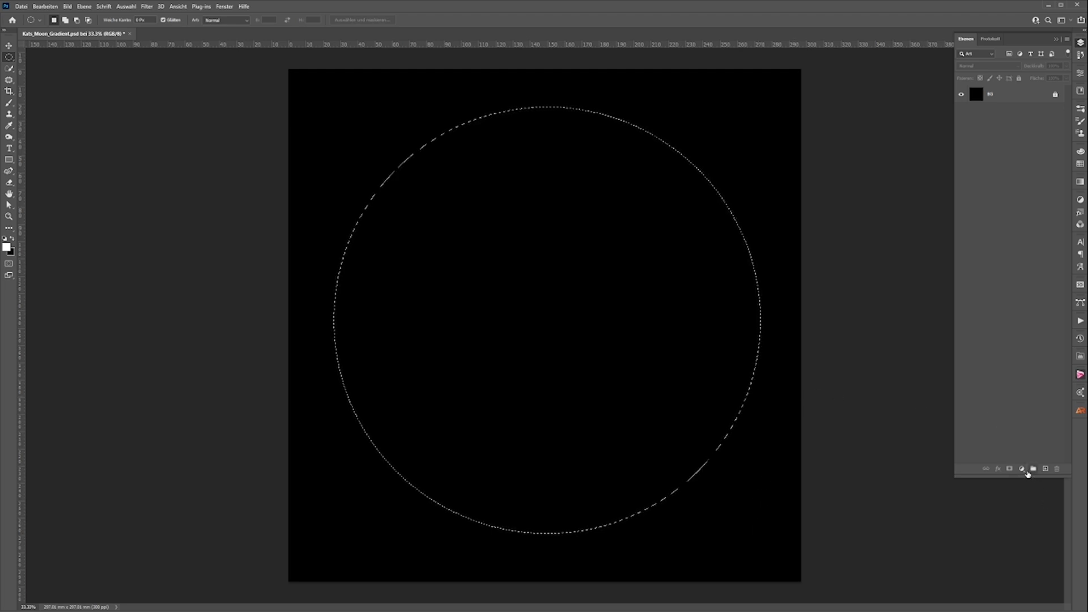
Add a Gradient fill layer to the circle and open its Gradient Editor
left_click(1022, 470)
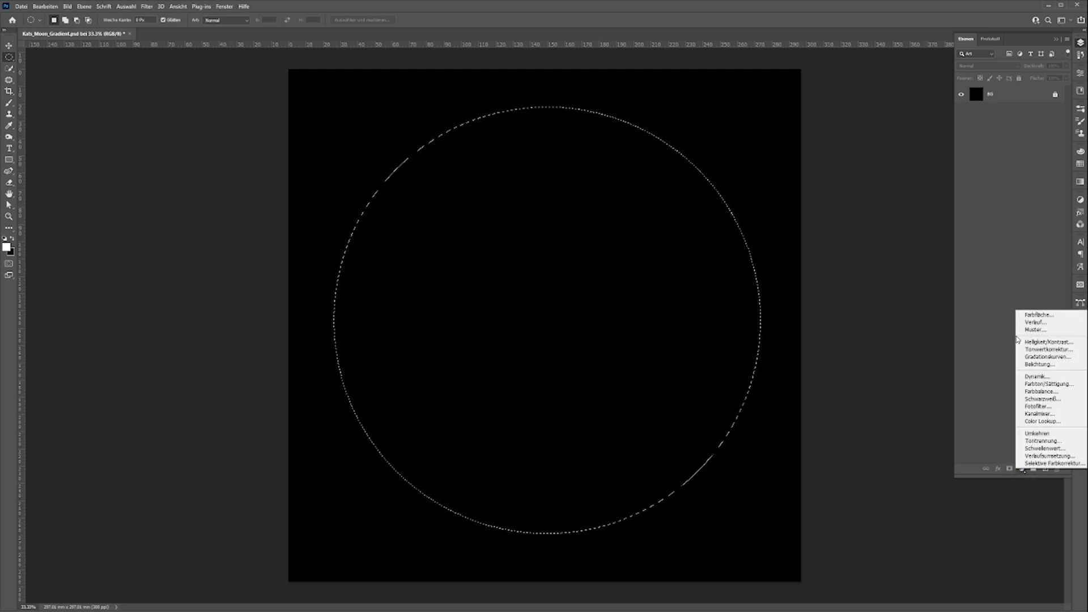
left_click(1031, 323)
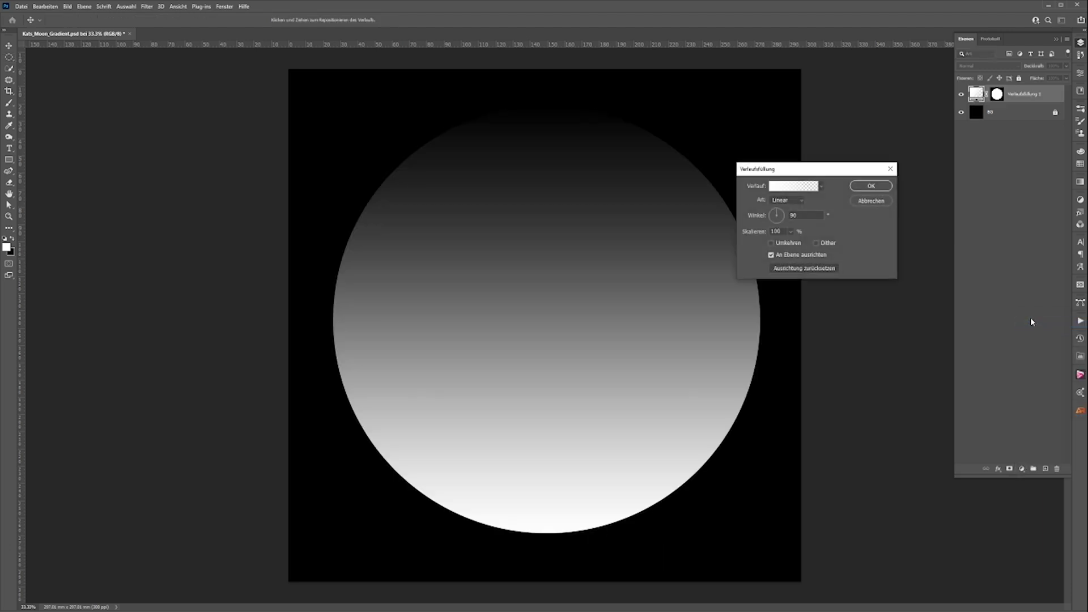
left_click(772, 185)
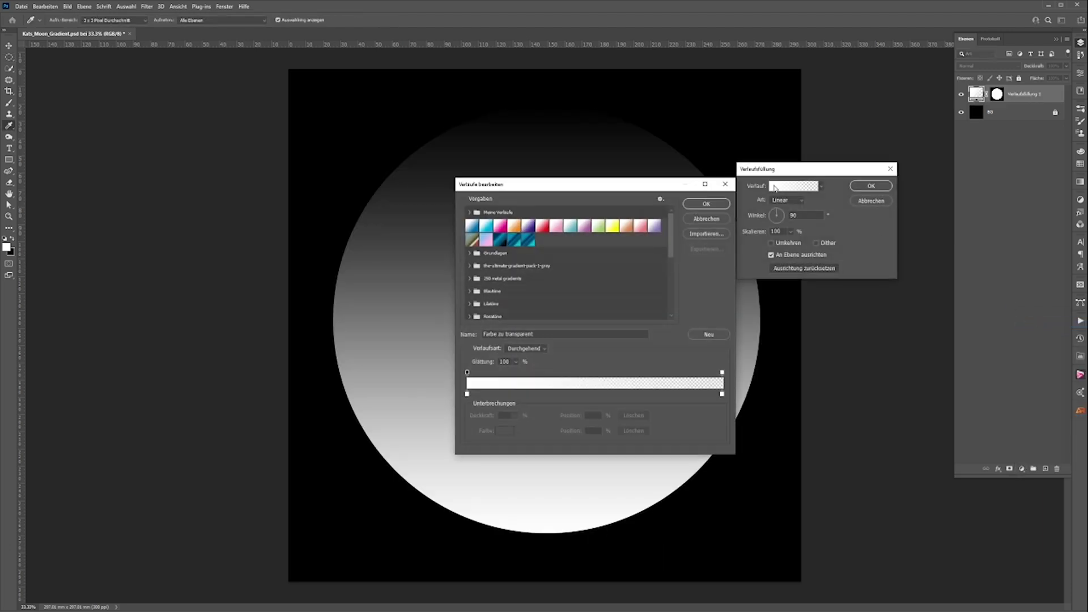
Make the left stop black and the right stop white, with the black stop moved far right
left_click(466, 393)
double_click(466, 394)
type("000000")
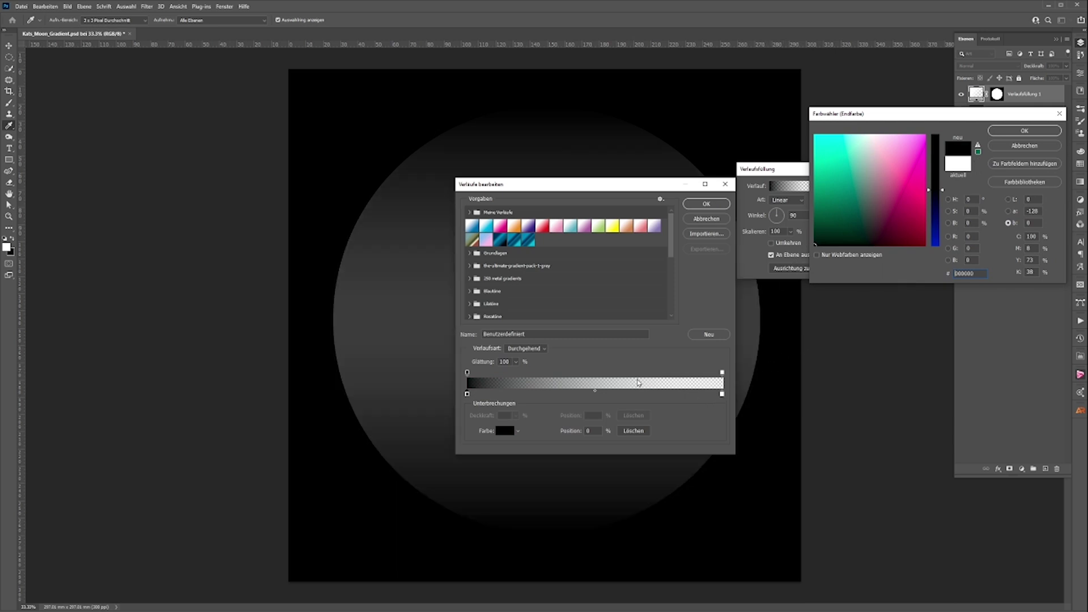
left_click(1023, 133)
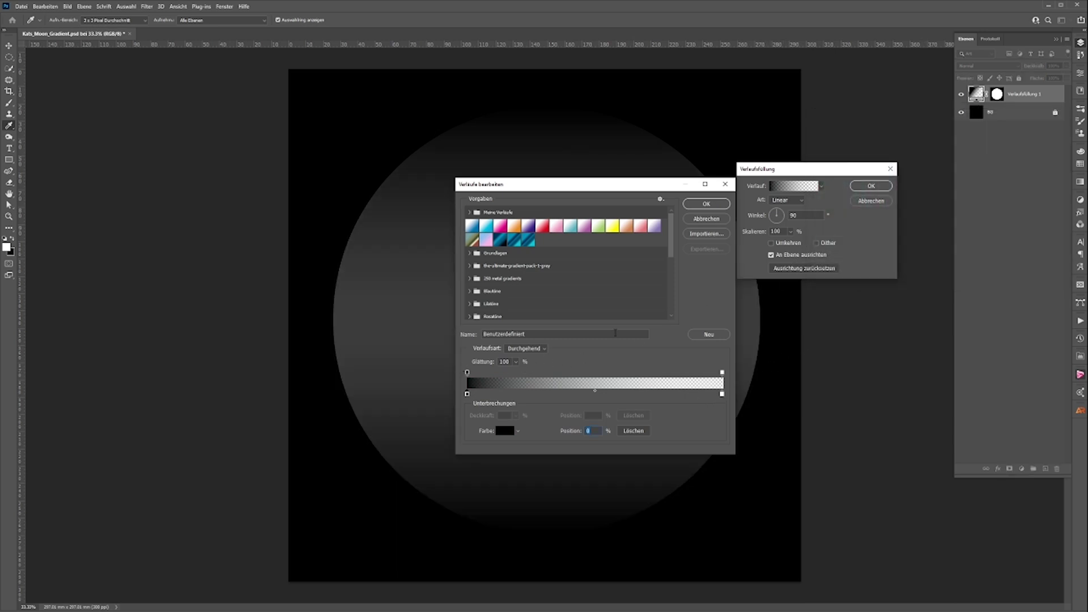
left_click(467, 372)
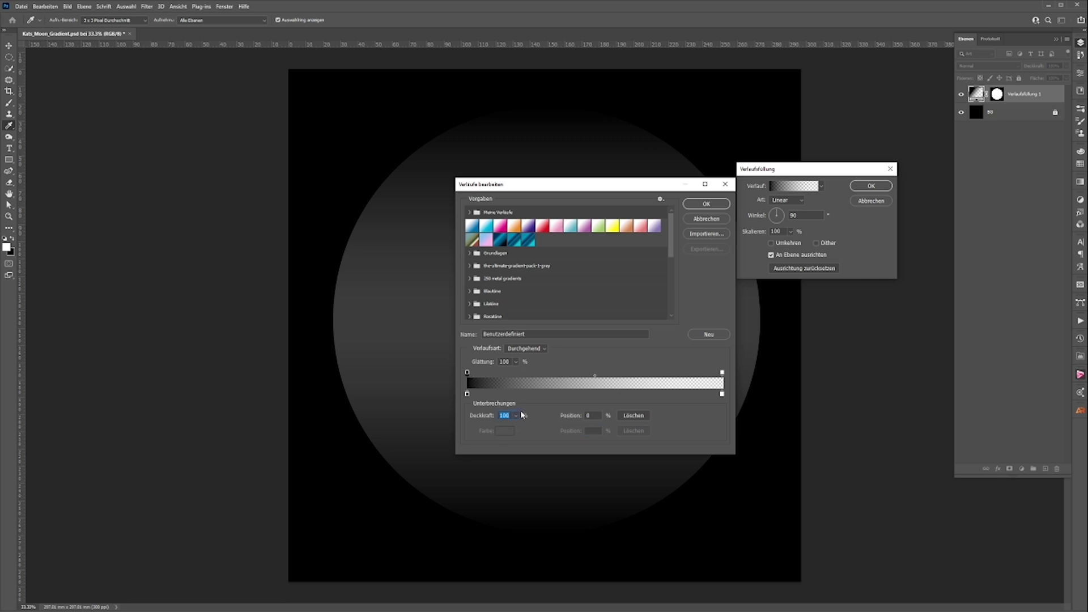
double_click(722, 393)
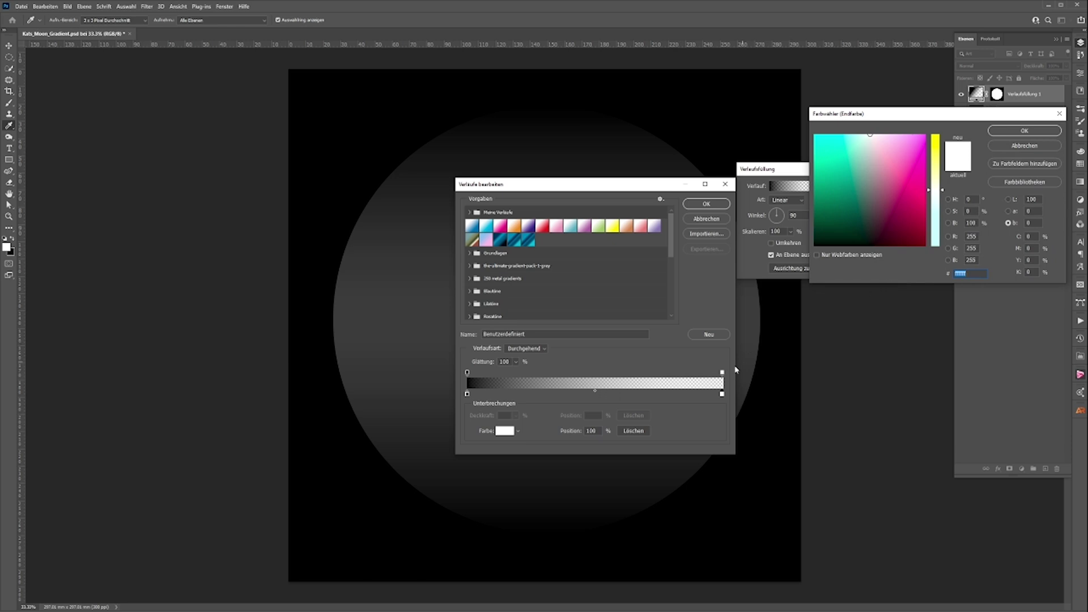
left_click(1024, 132)
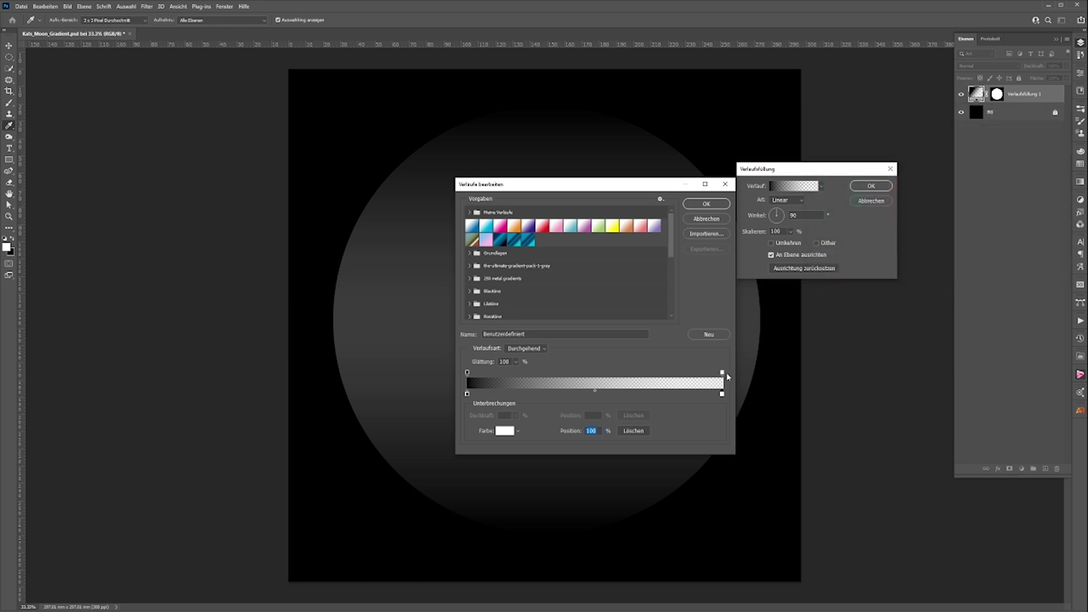
left_click(722, 373)
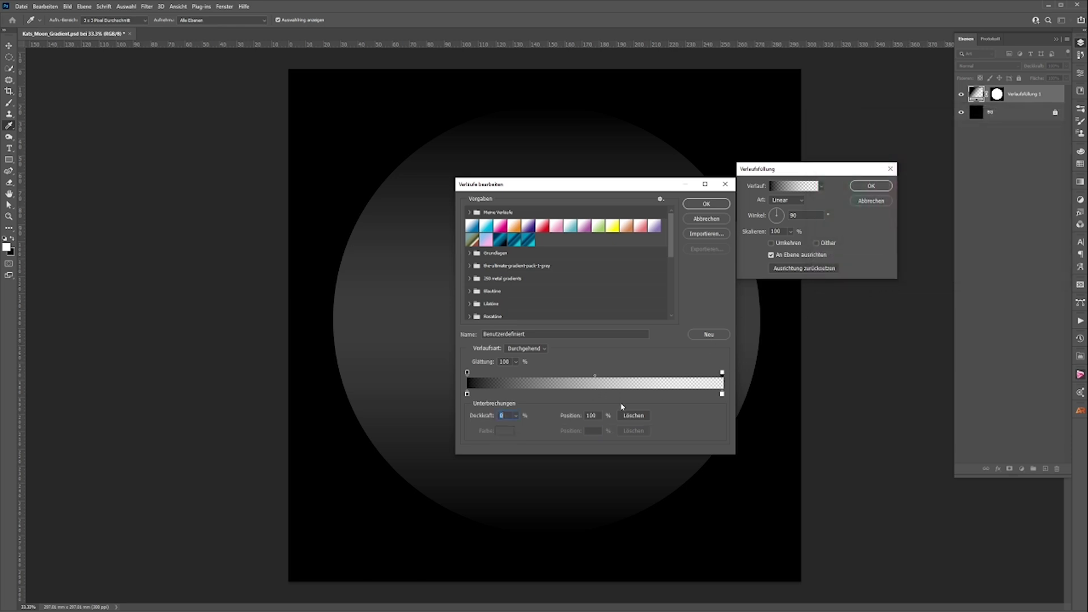
left_click(508, 415)
type("100")
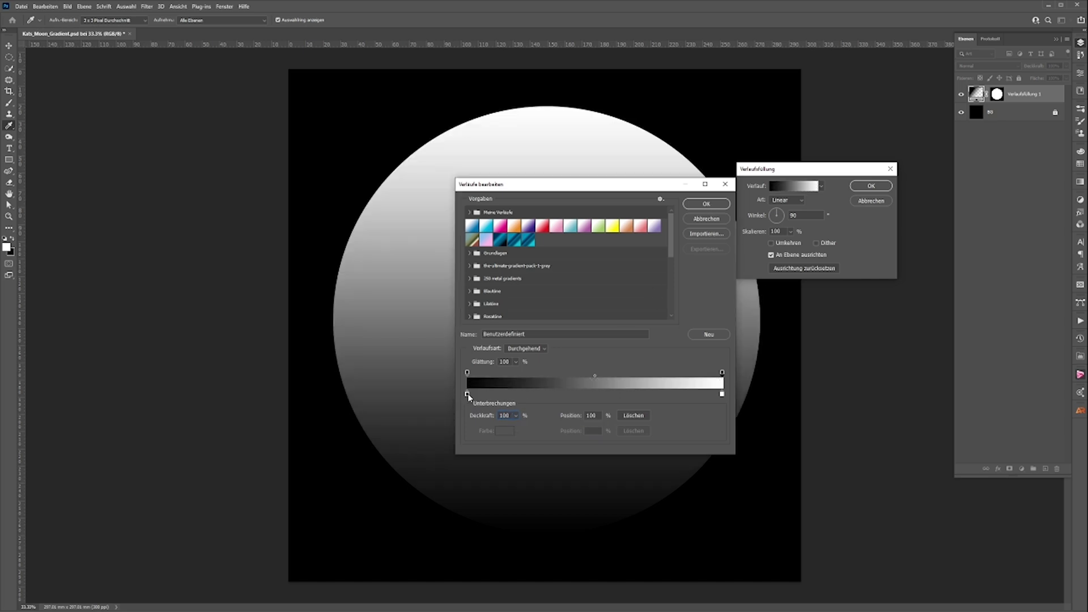
left_click_drag(468, 394, 679, 393)
left_click(688, 392)
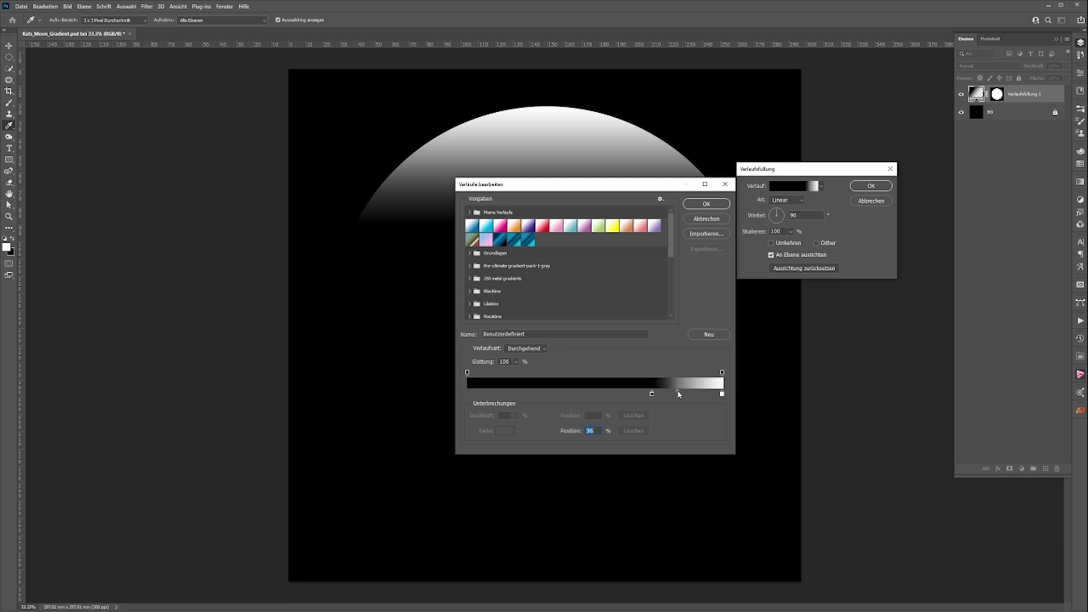
Accept the gradient, set Style to Radial, and offset it up-right on the canvas
left_click(706, 205)
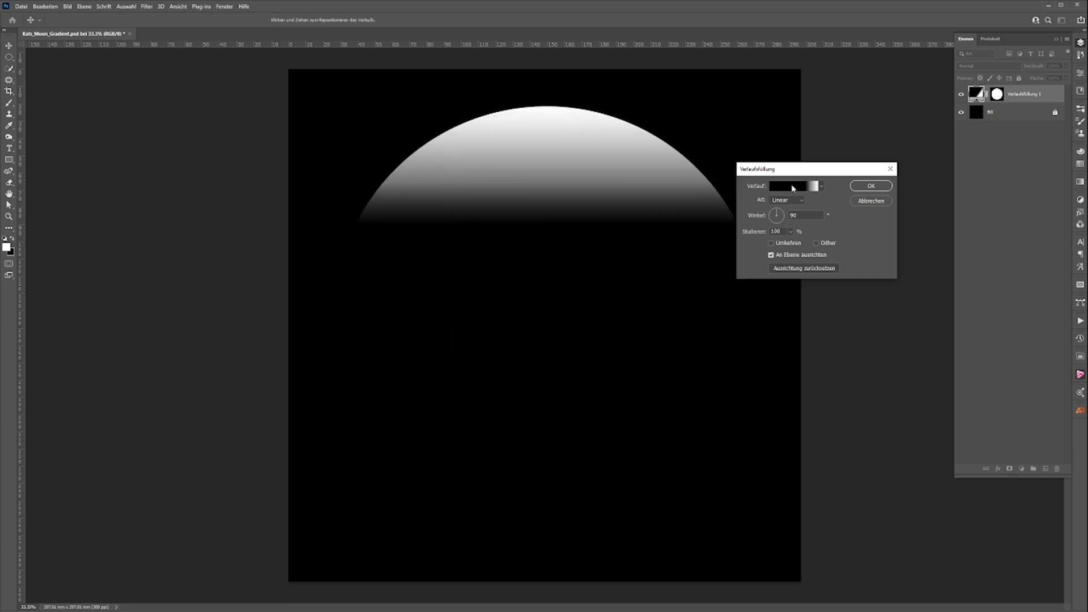
left_click(781, 203)
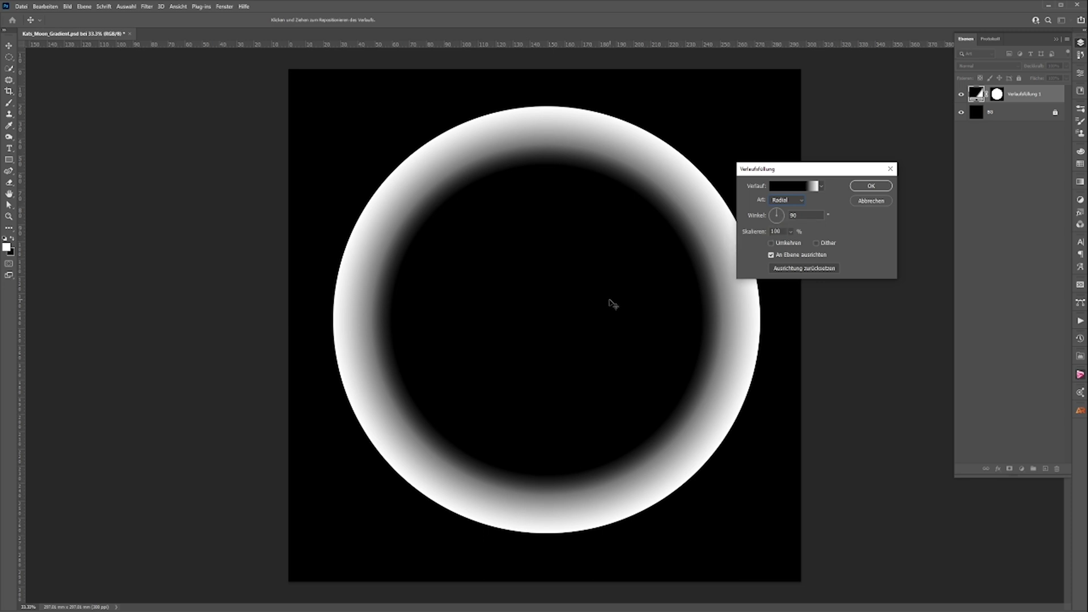
left_click_drag(810, 168, 853, 132)
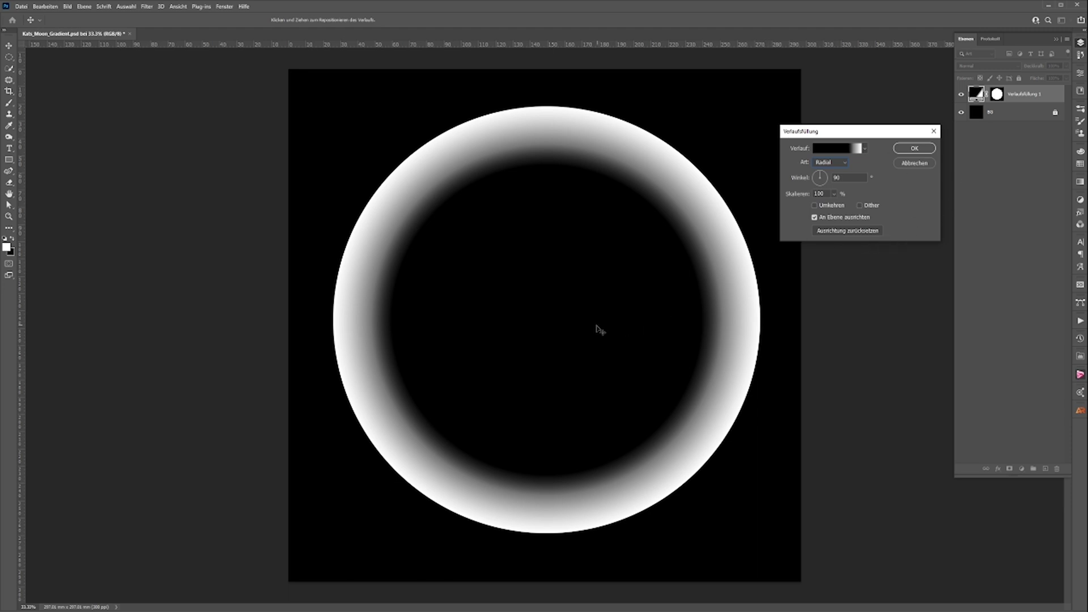
left_click_drag(610, 316, 646, 276)
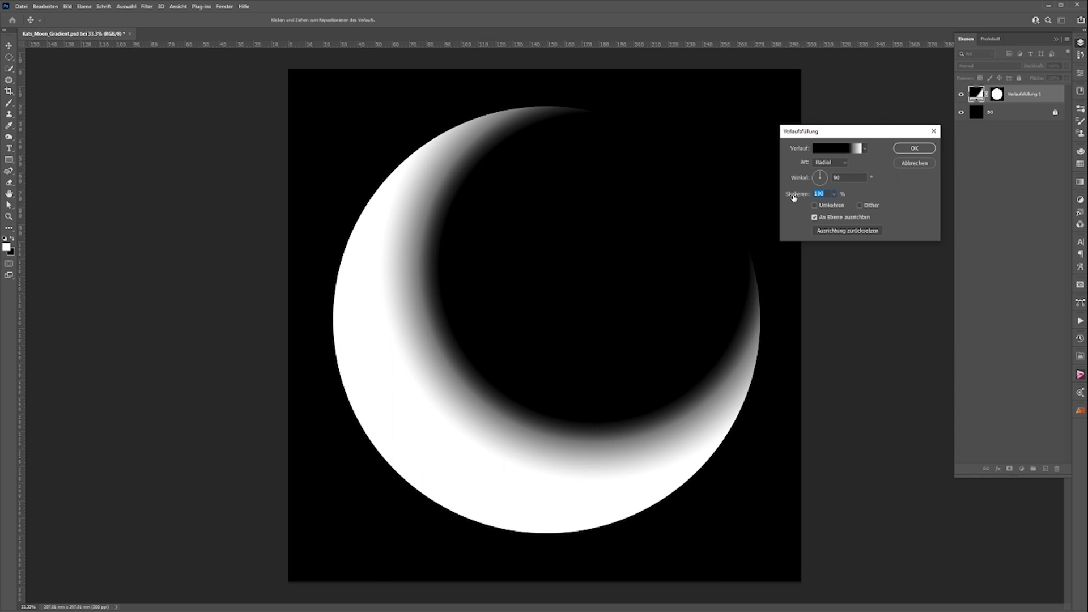
Raise the radial gradient's scale to 140% and reposition it to adjust the crescent width
mouse_move(793, 197)
left_mouse_down()
mouse_move(593, 265)
mouse_move(697, 255)
left_mouse_up()
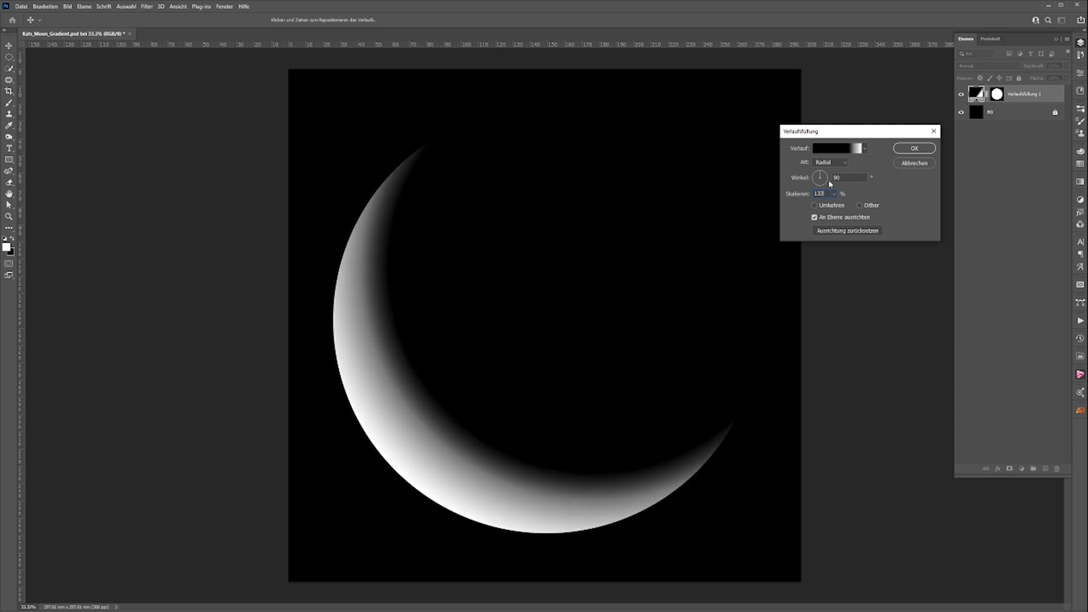
mouse_move(550, 342)
left_mouse_down()
mouse_move(557, 331)
mouse_move(544, 352)
mouse_move(549, 343)
left_mouse_up()
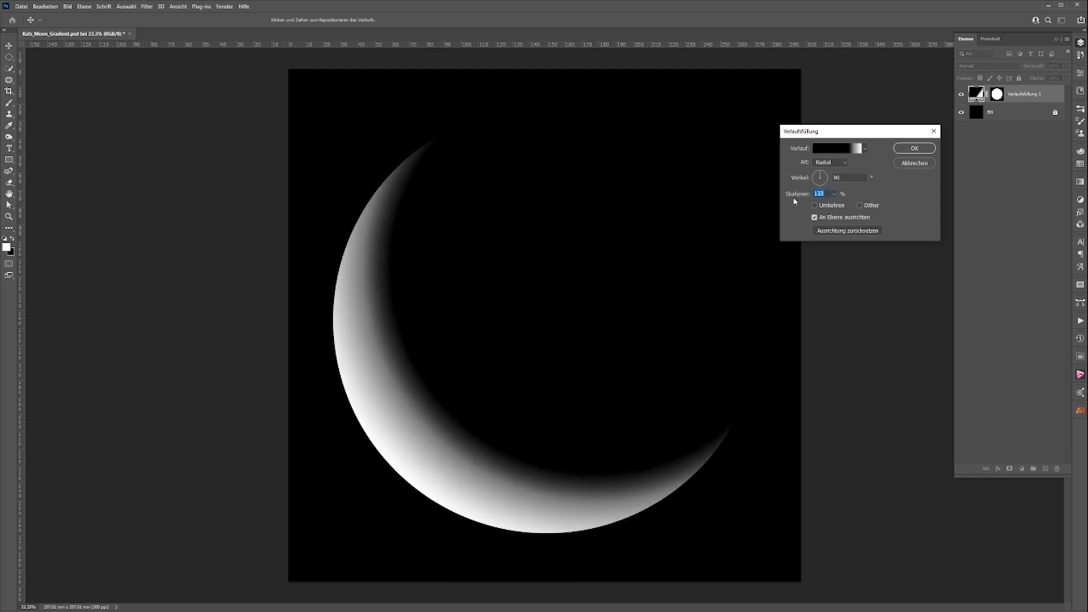
left_click(828, 192)
type("140")
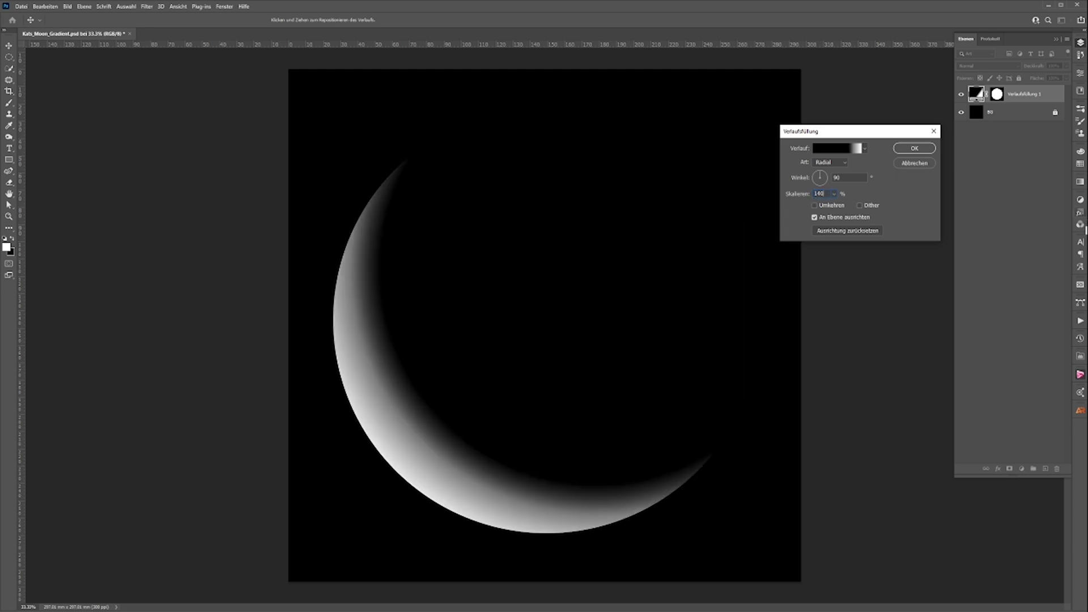
left_click_drag(544, 354, 536, 343)
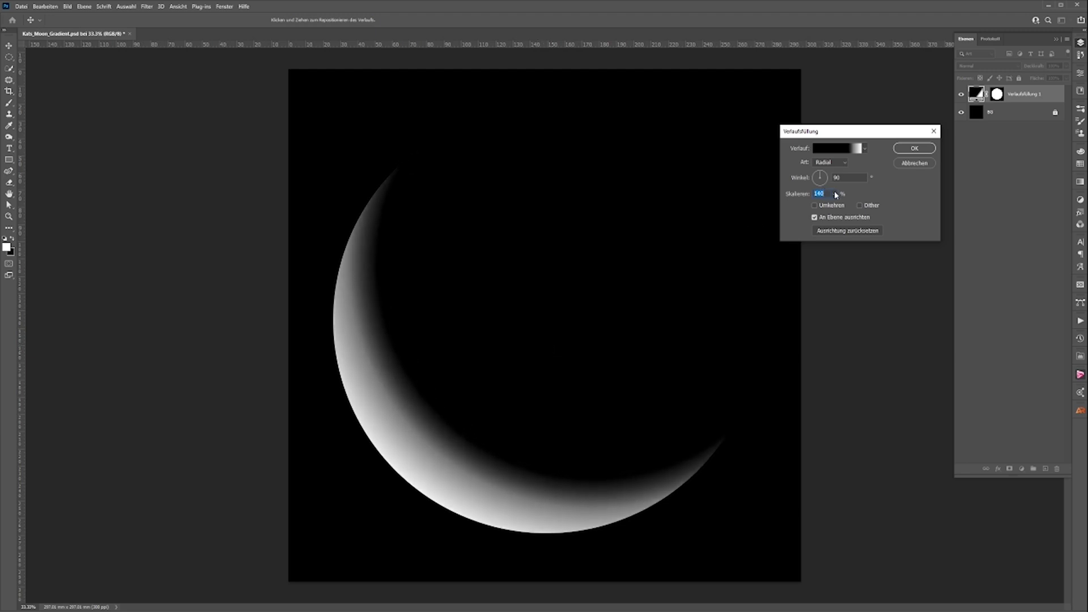
Move the black stop to about 79%, shift the gradient centre, and apply at 130% scale
left_click(829, 149)
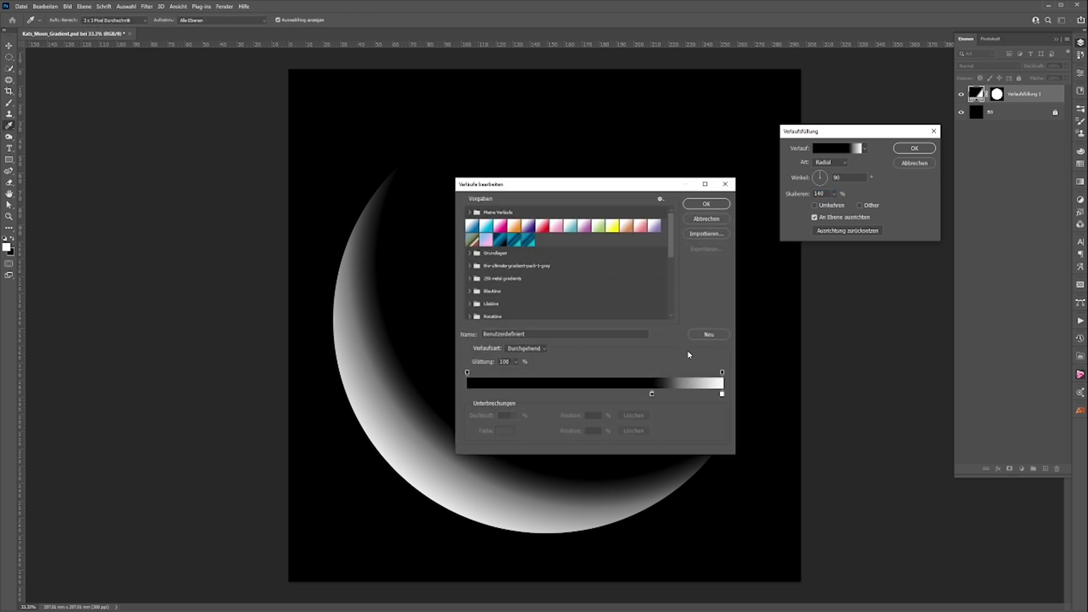
left_click_drag(652, 393, 668, 395)
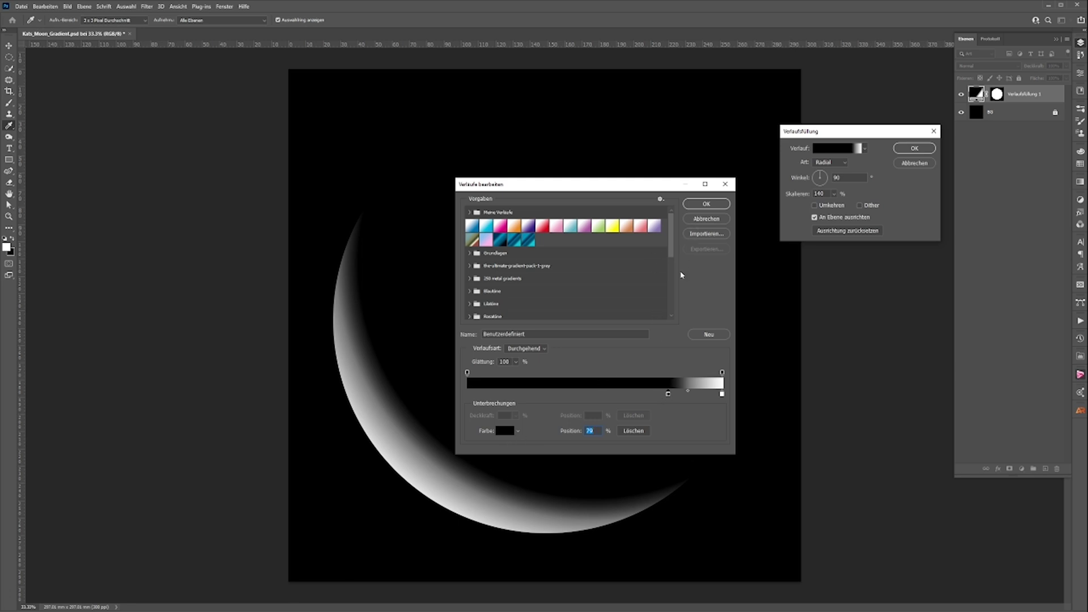
left_click(704, 206)
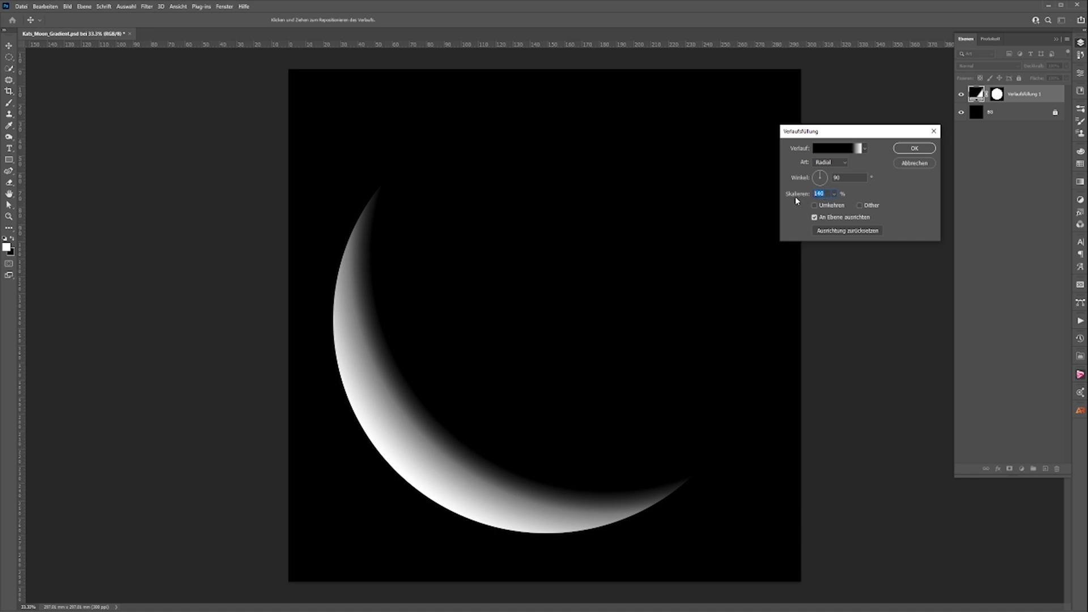
type("133")
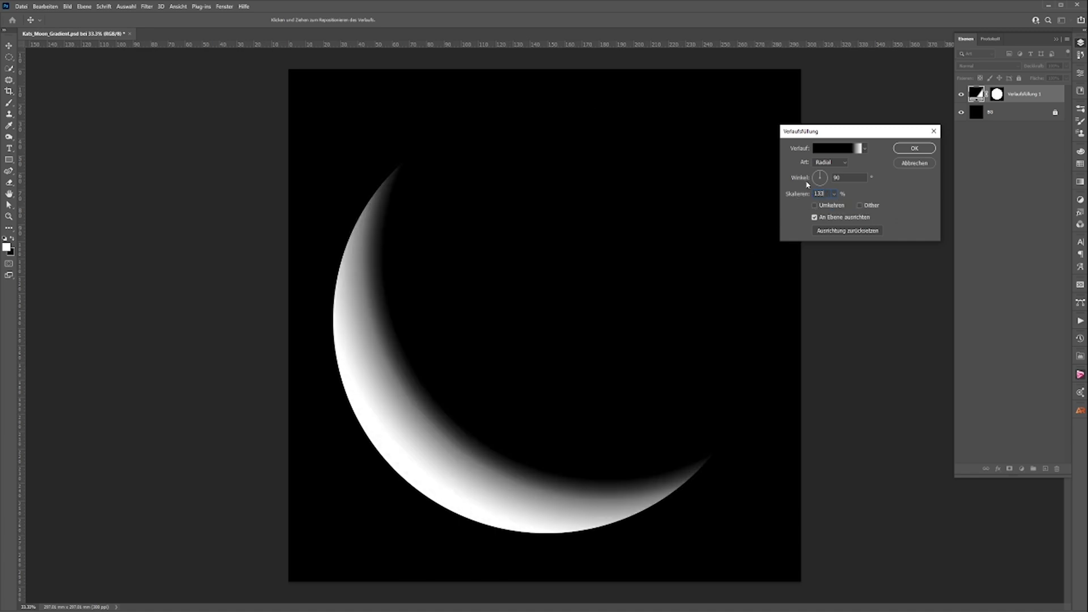
type("1")
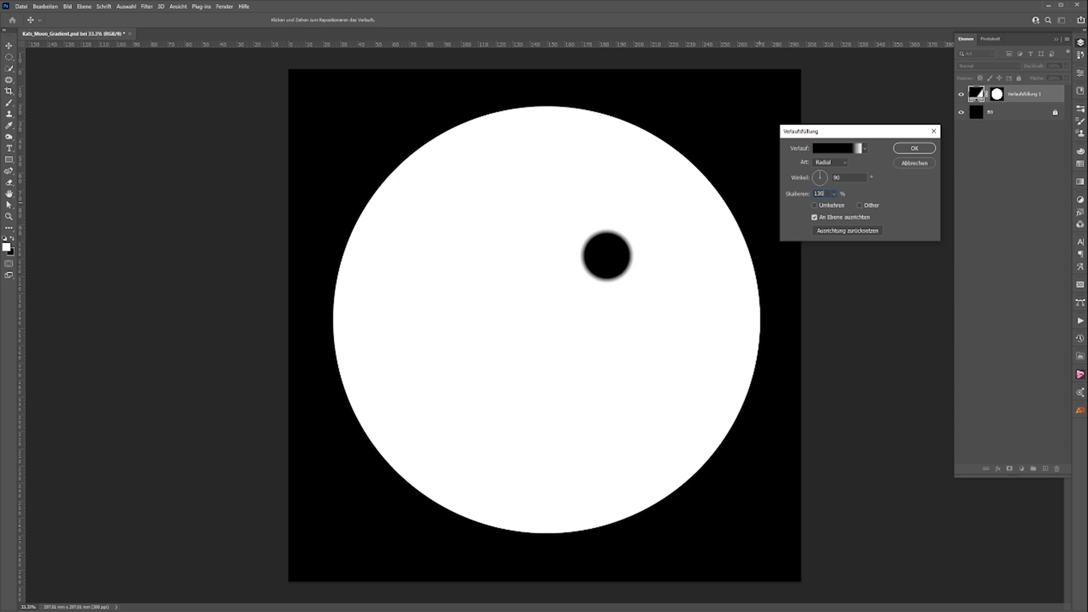
type("301")
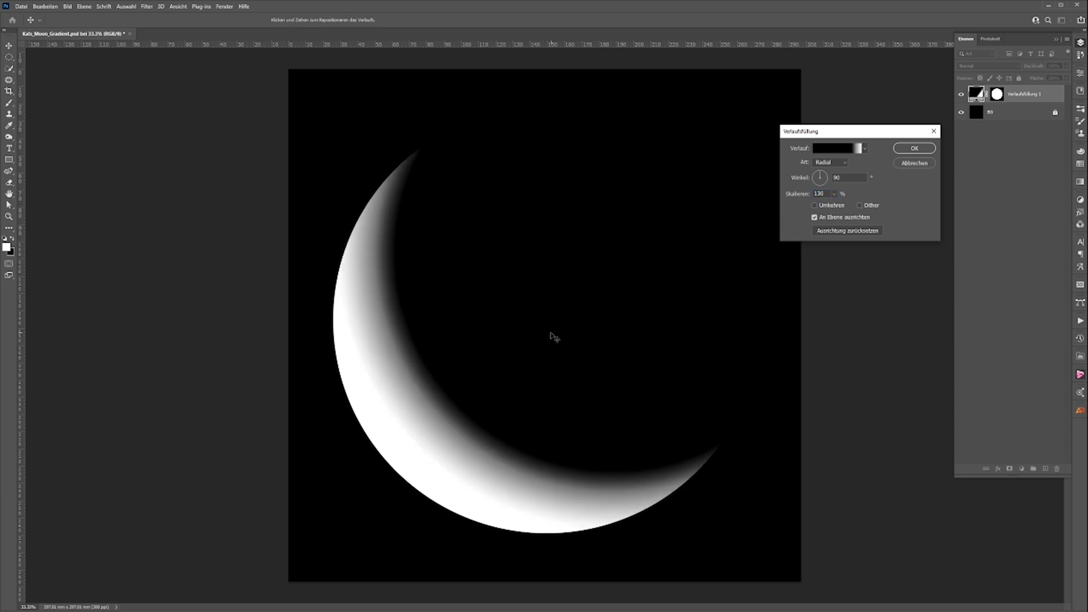
type("3")
type("6")
left_click_drag(542, 337, 536, 347)
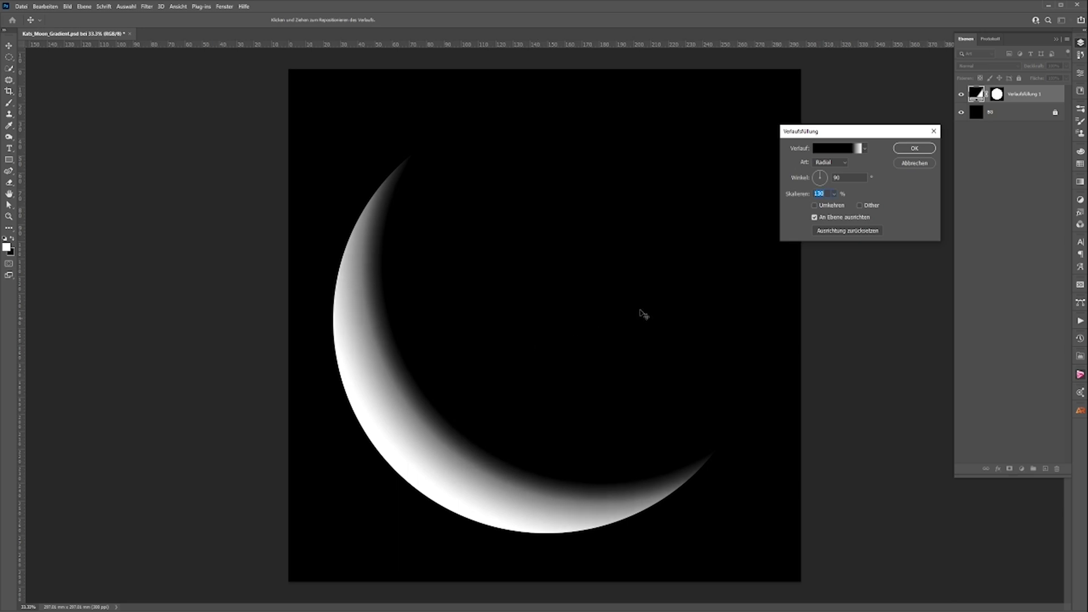
left_click(897, 149)
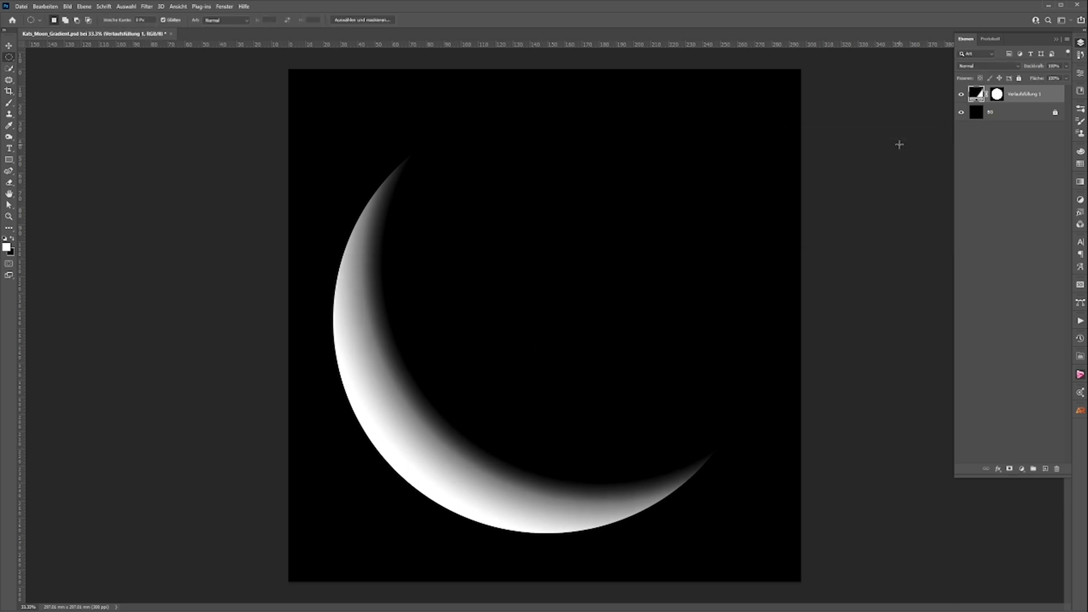
Add a Curves adjustment layer with a gently raised highlight point and deepened shadow point
left_click(1021, 469)
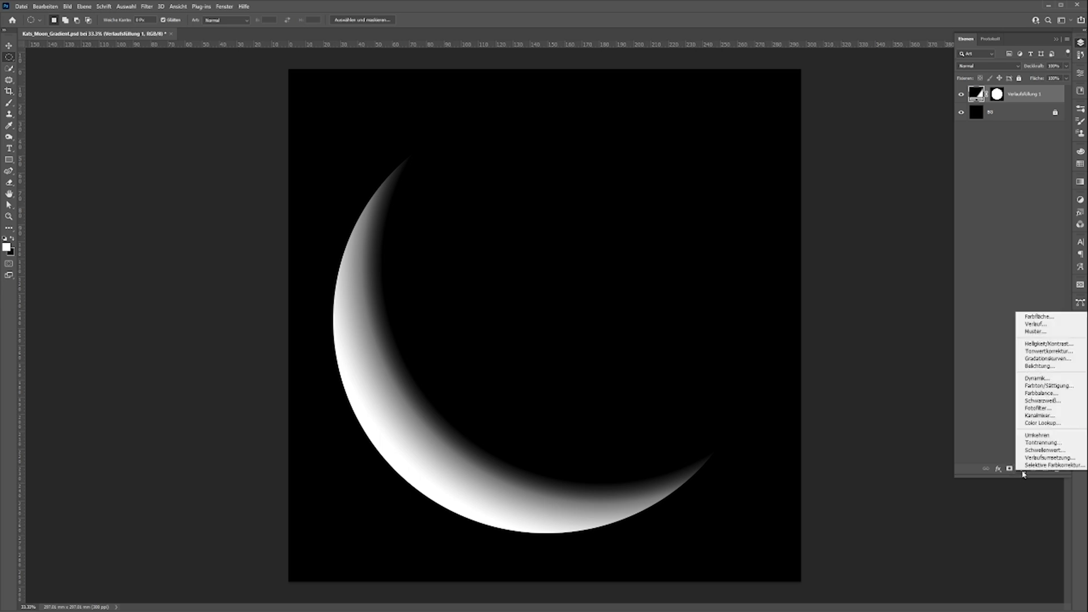
left_click(1043, 358)
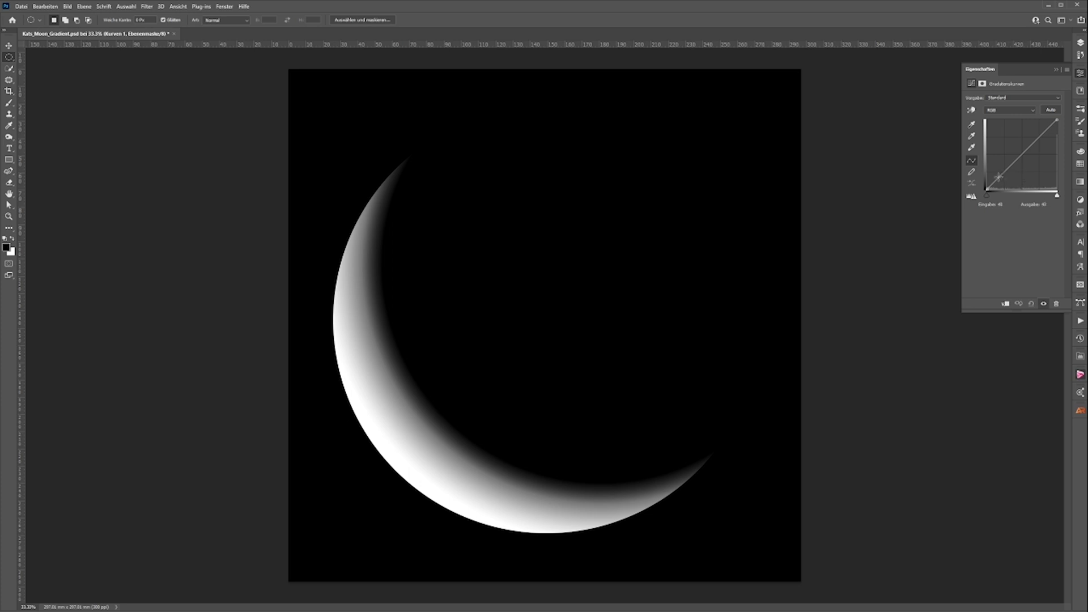
left_click(997, 178)
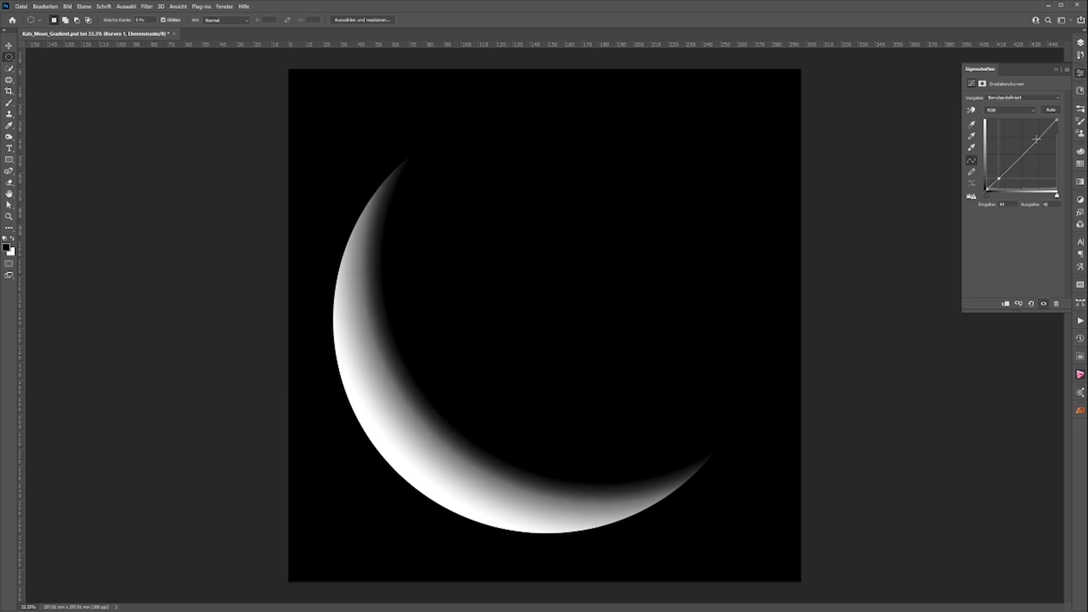
left_click_drag(1036, 139, 1035, 129)
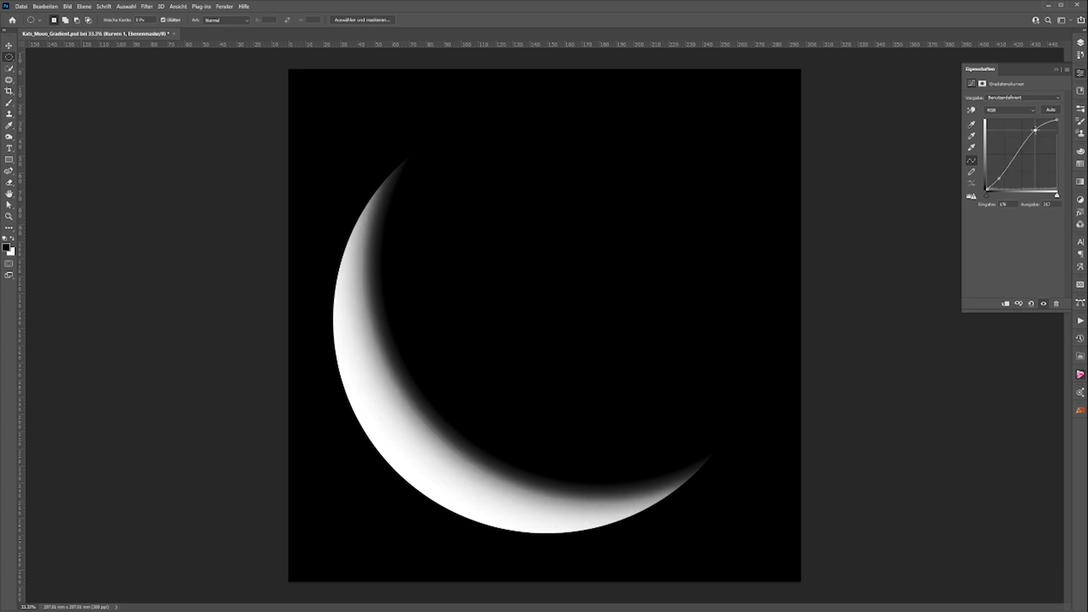
left_click_drag(999, 180, 1001, 182)
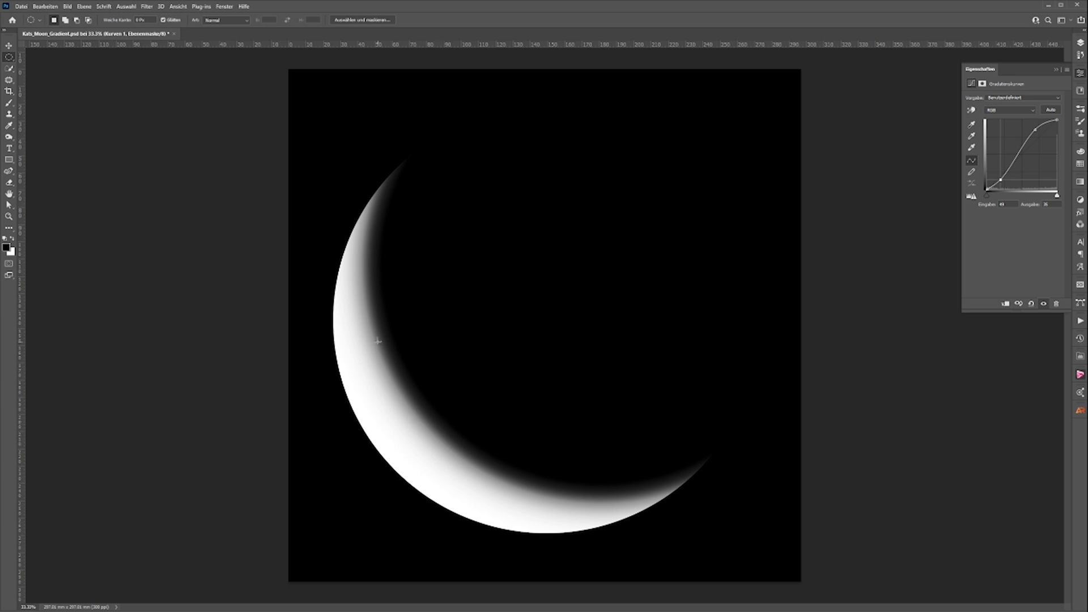
left_click_drag(1035, 131, 1039, 133)
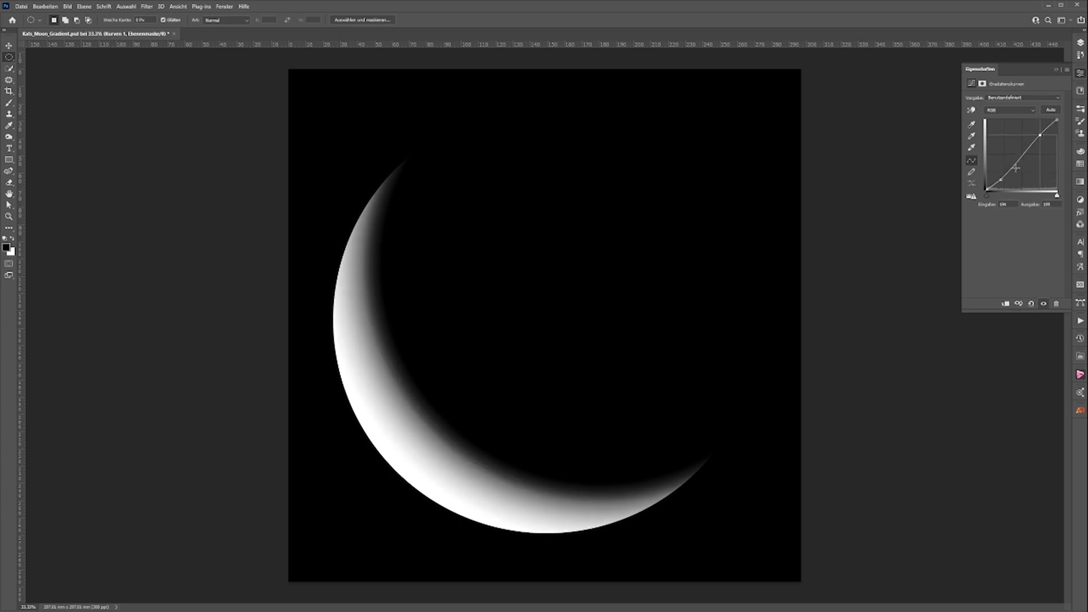
left_click_drag(1000, 180, 1001, 181)
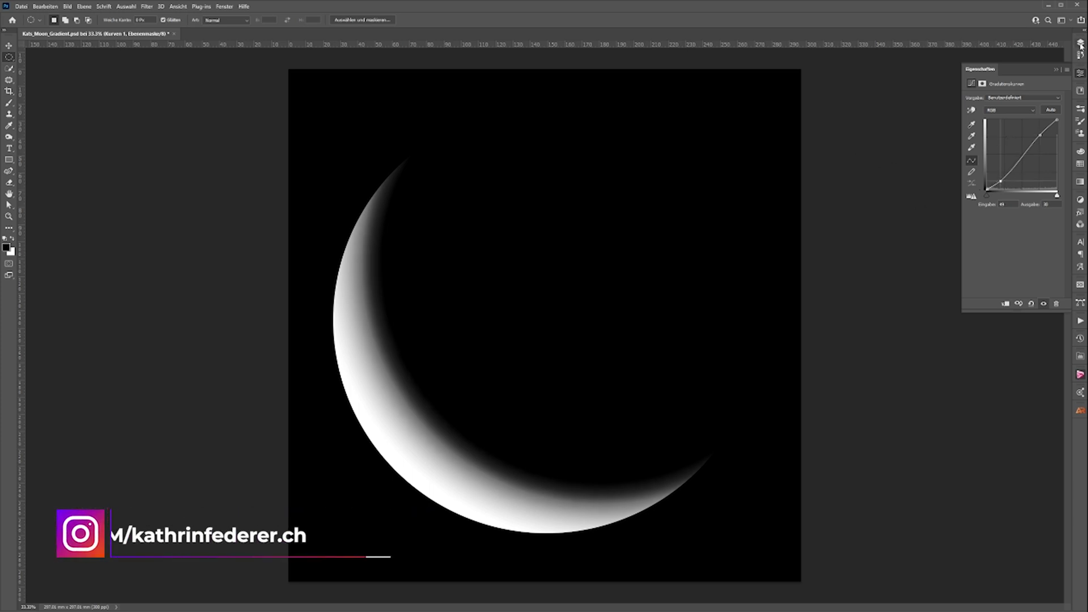
Clip the Kurven 1 curves layer to the moon gradient layer
left_click(1078, 72)
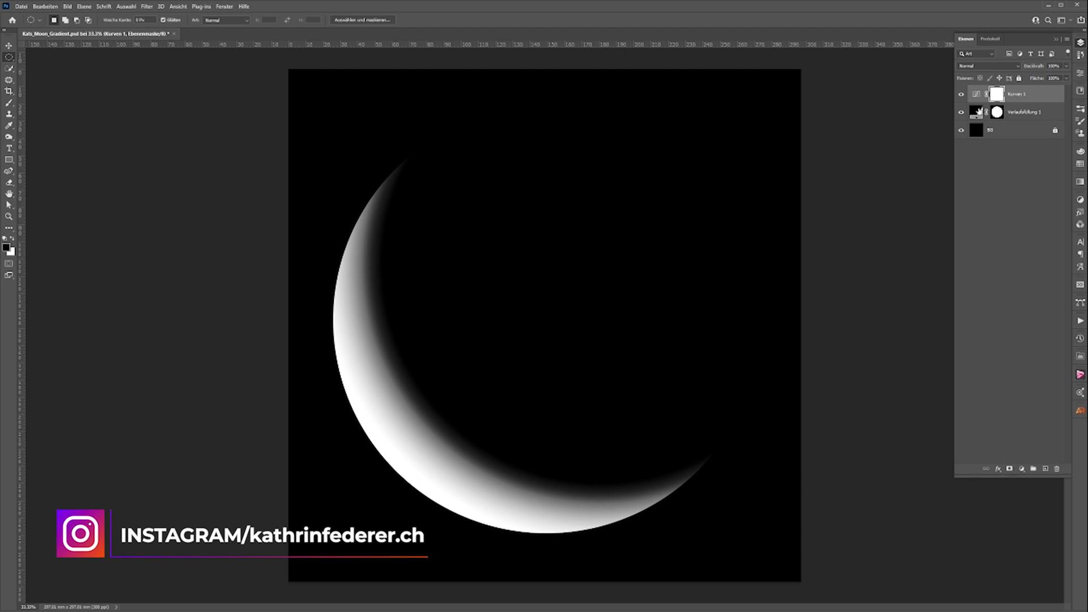
left_click_drag(1025, 102, 1027, 103)
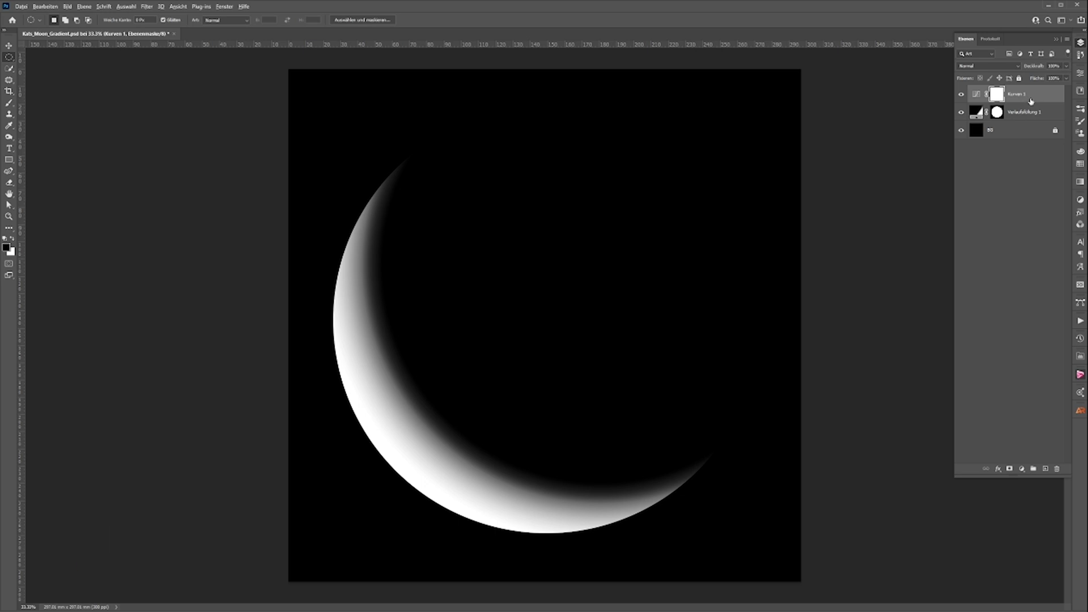
left_click_drag(1030, 102, 1031, 101)
left_click(1031, 101, "alt")
Drag the crescent moon JPG from Explorer into the architecture scene document
left_click(226, 39)
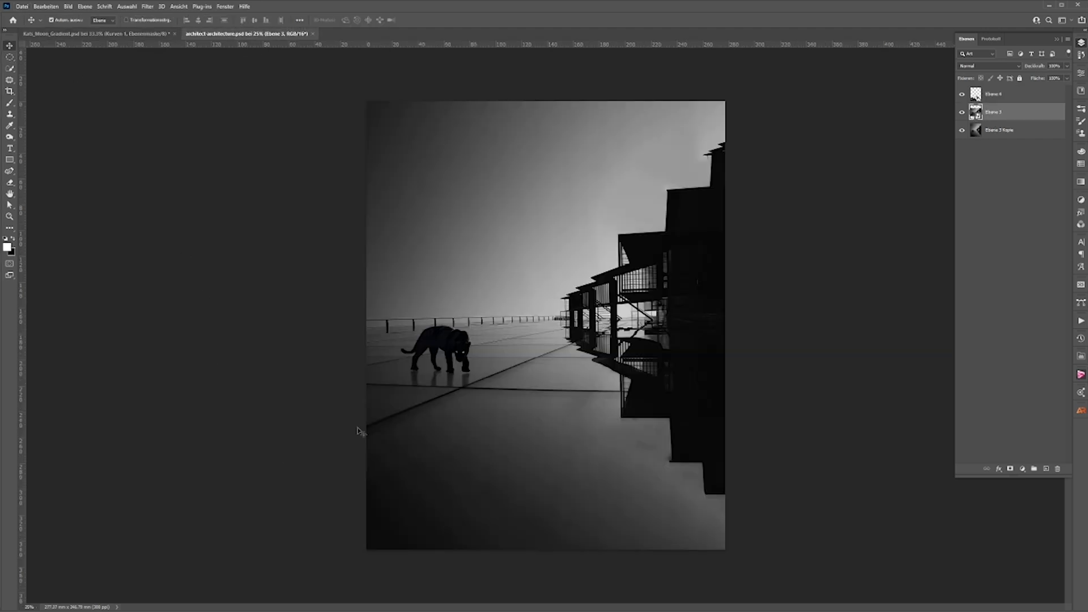
key("alt+Tab")
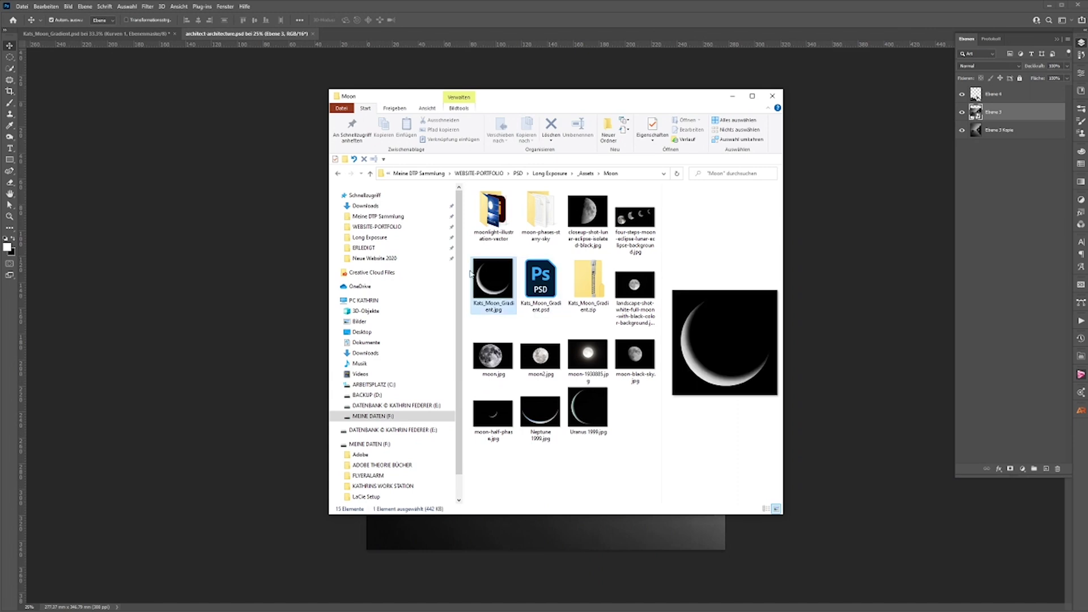
left_click_drag(478, 285, 277, 277)
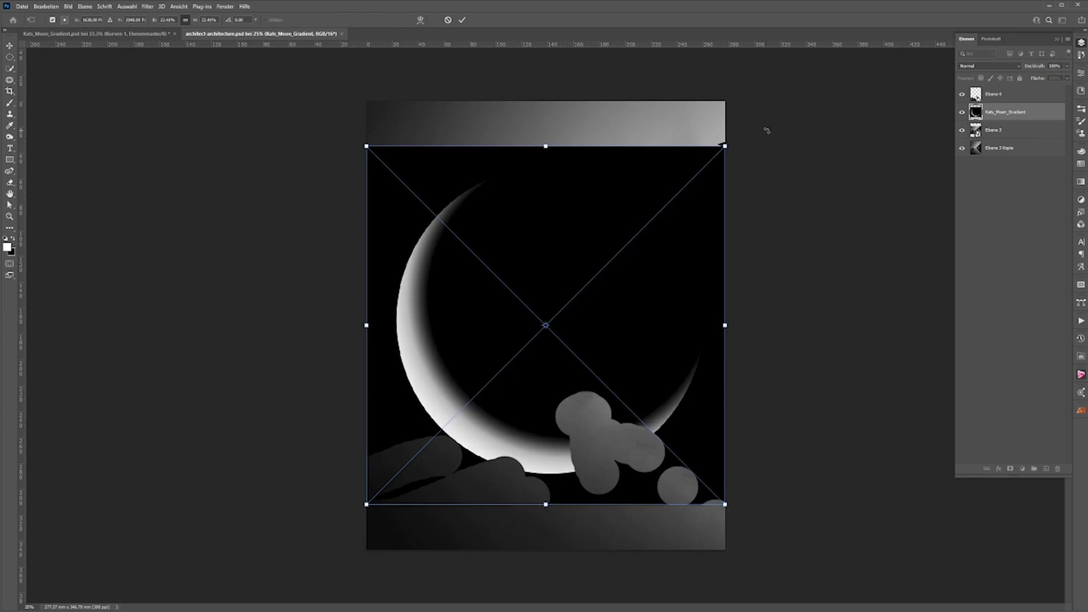
Scale the placed moon down, move it into the upper-middle sky, and commit the transform
mouse_move(724, 145)
left_mouse_down()
mouse_move(557, 314)
mouse_move(602, 107)
mouse_move(516, 199)
mouse_move(527, 204)
mouse_move(564, 171)
left_mouse_up()
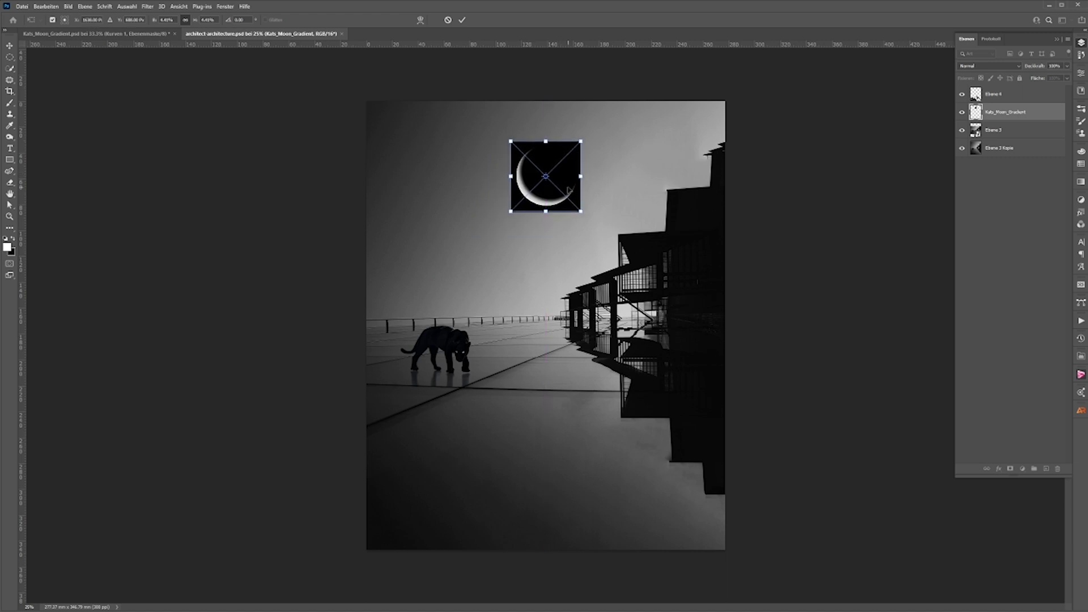
left_click(462, 20)
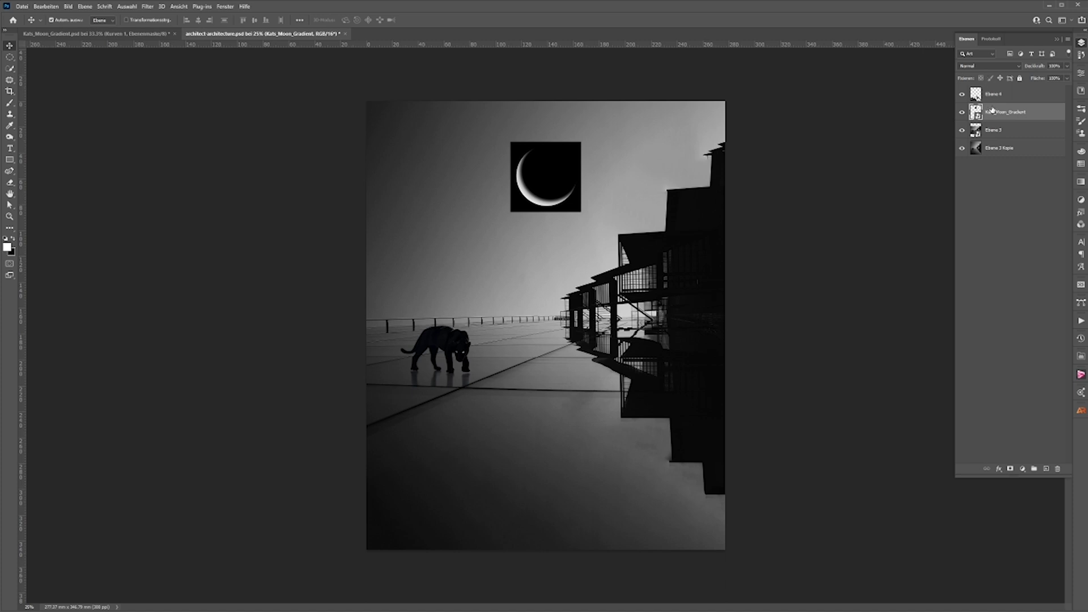
Set the moon layer's blend mode to Negativ multiplizieren (Screen)
left_click(988, 66)
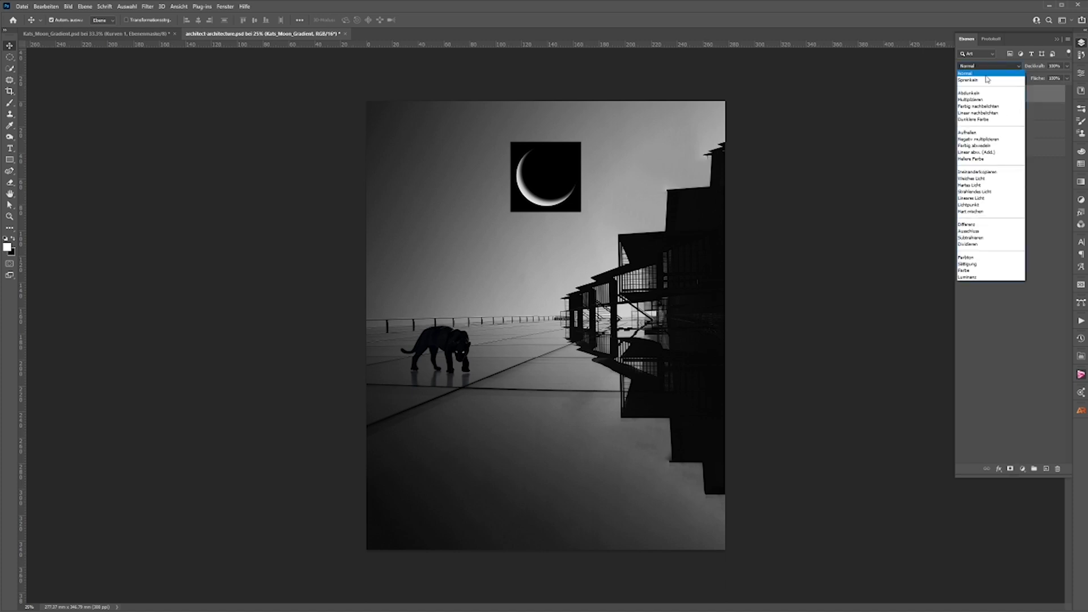
left_click(976, 140)
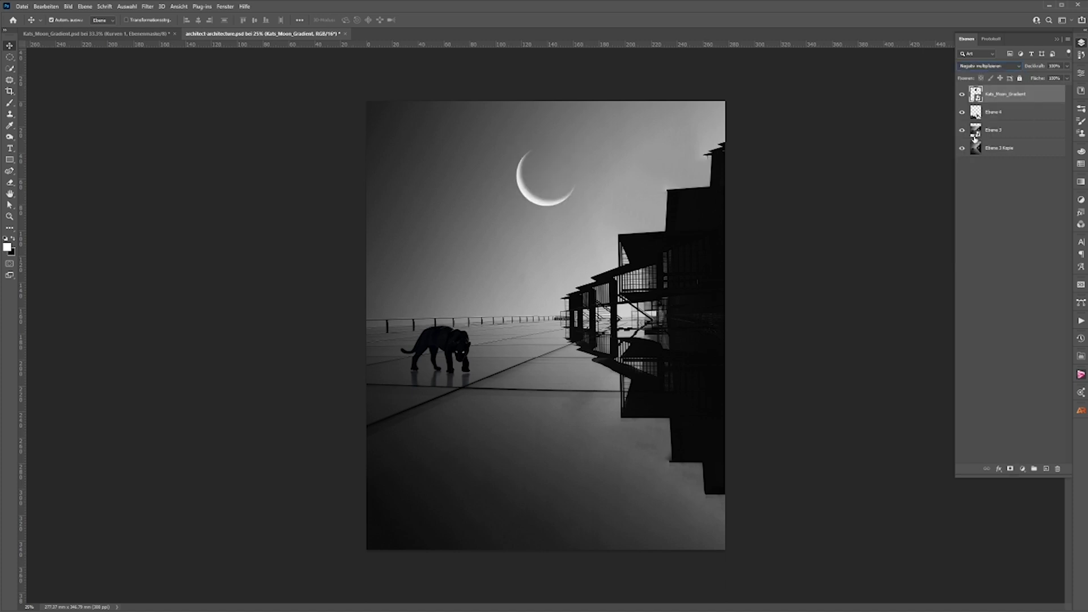